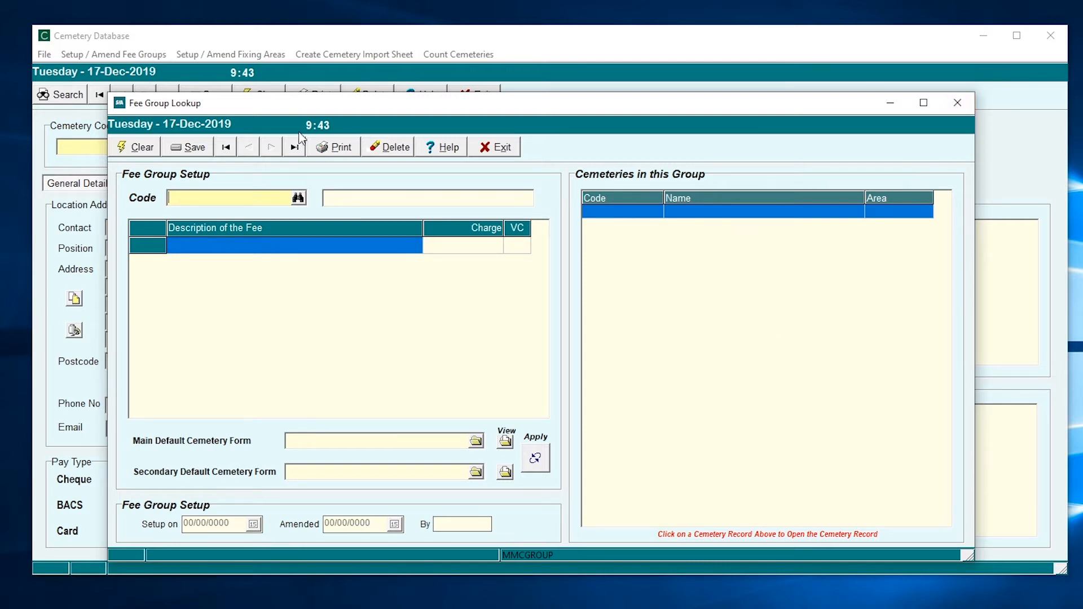
Review the charges of the first fee group and look up the TEST fixing area
left_click(220, 150)
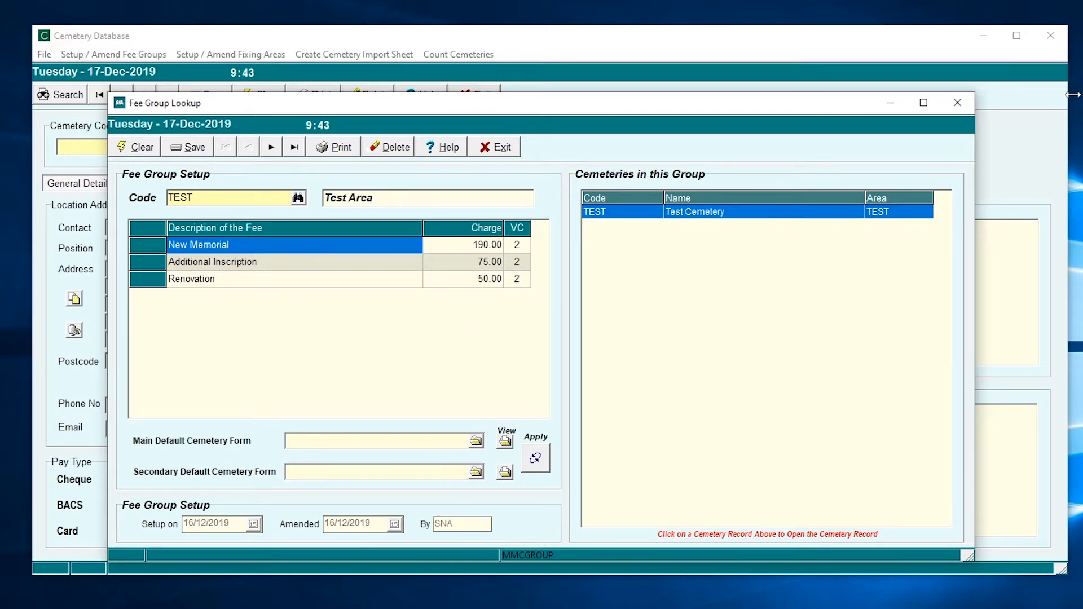
left_click(958, 103)
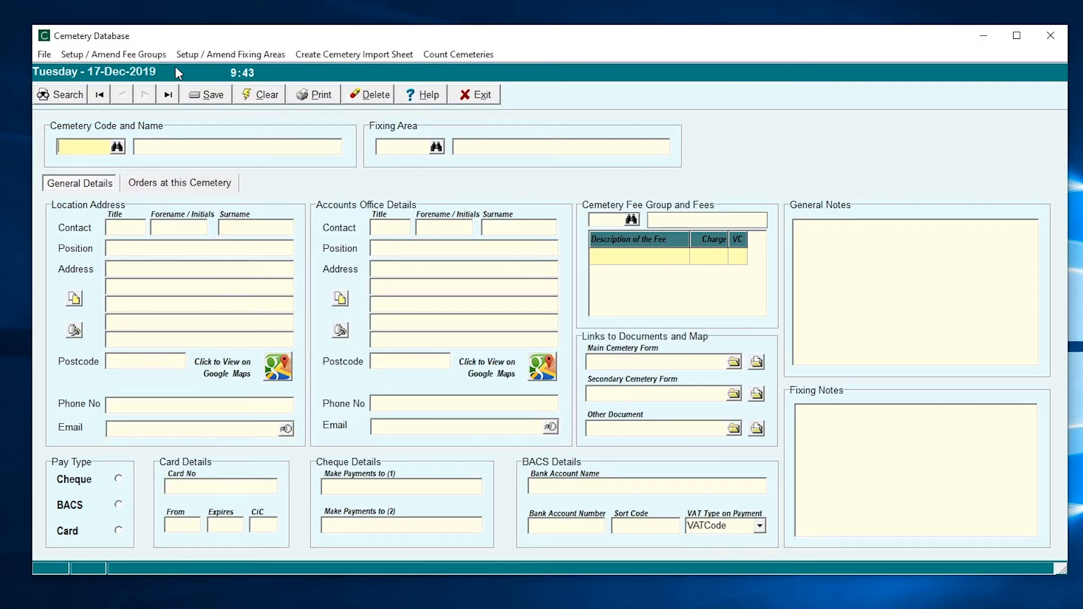
left_click(200, 57)
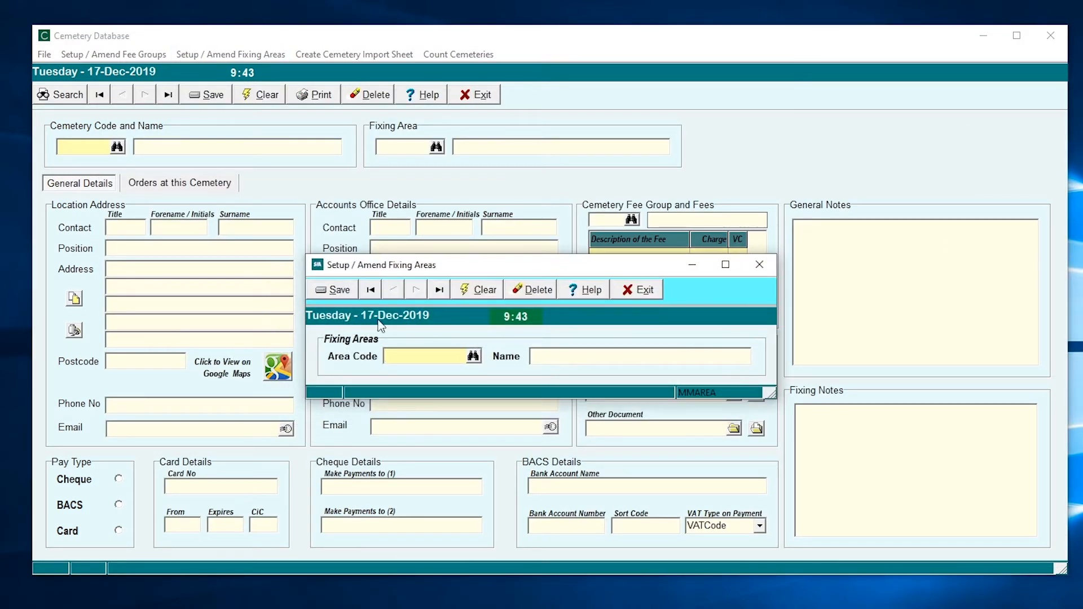
type("TEST")
key("Return")
left_click(760, 264)
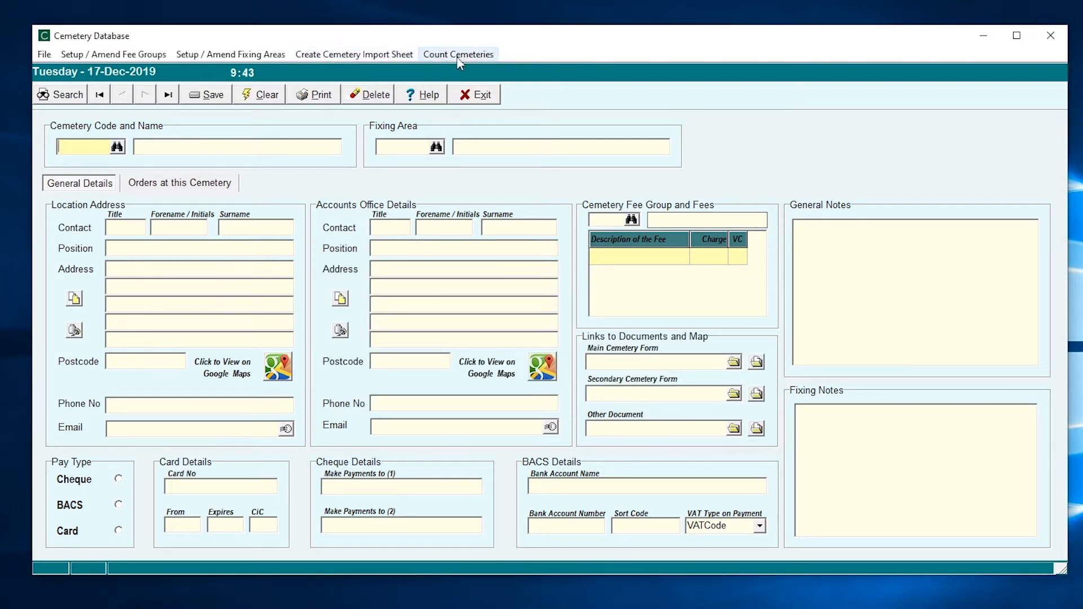
Create a new cemetery record with the code CEM and the name The Cemetery
left_click(84, 150)
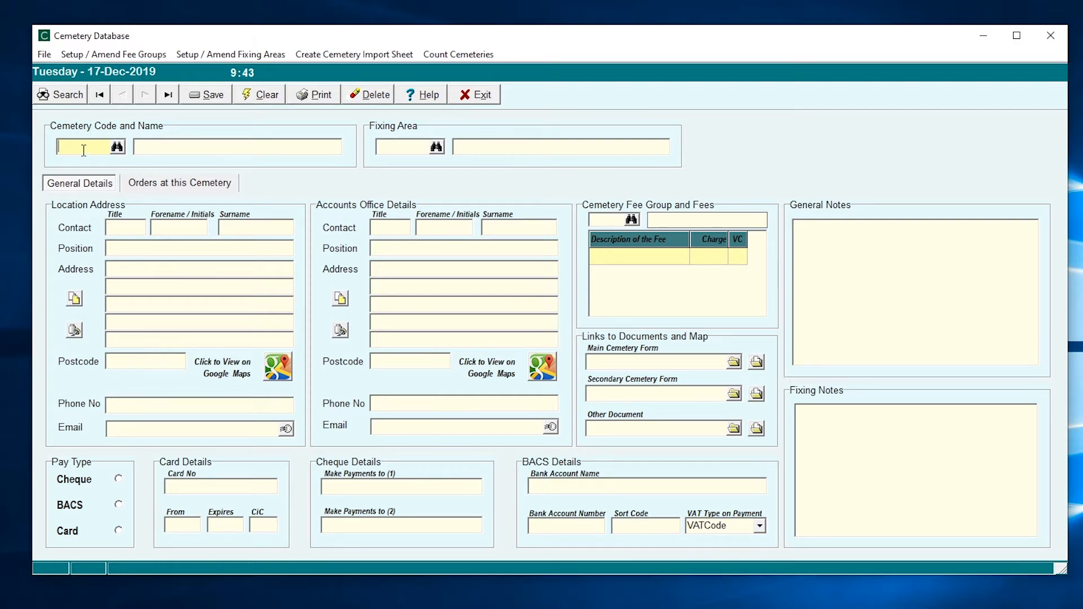
type("CEM")
key("Tab")
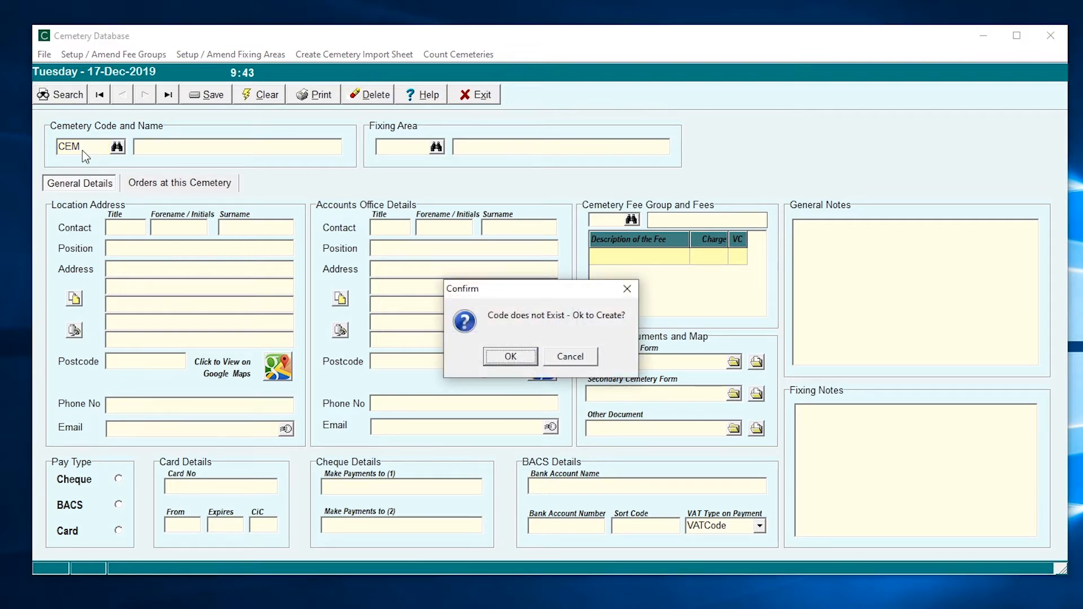
key("Return")
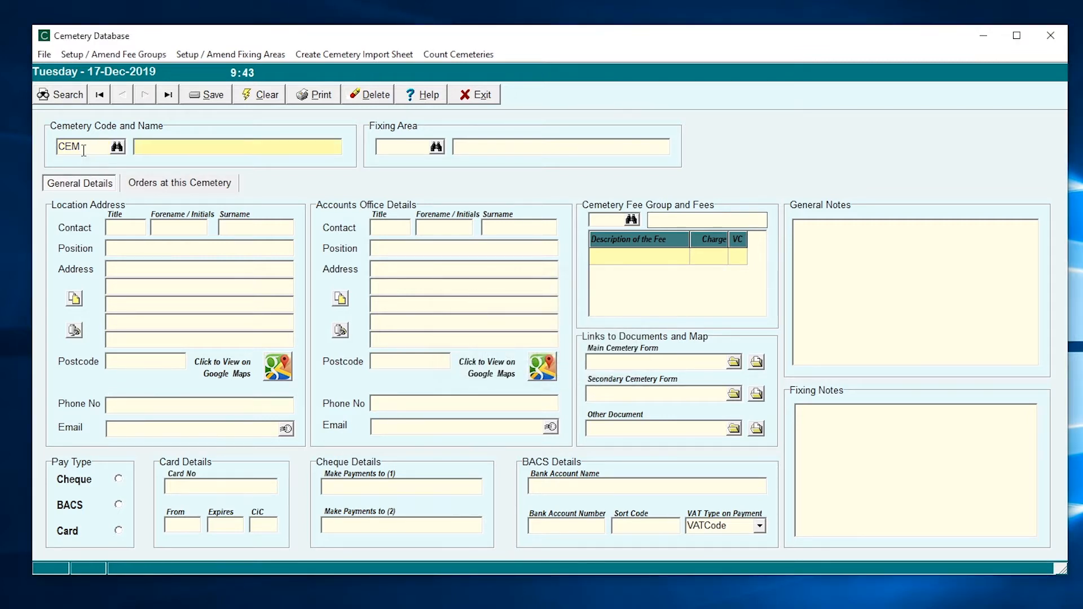
type("The Cemetery")
key("Tab")
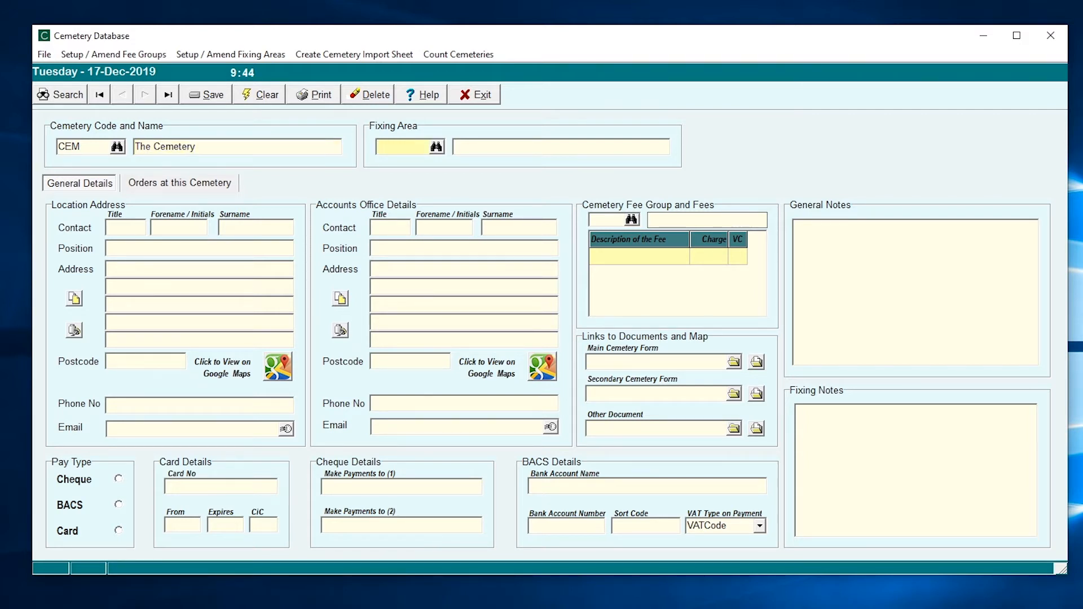
Assign the TEST fixing area to the new cemetery
key("Return")
key("Return")
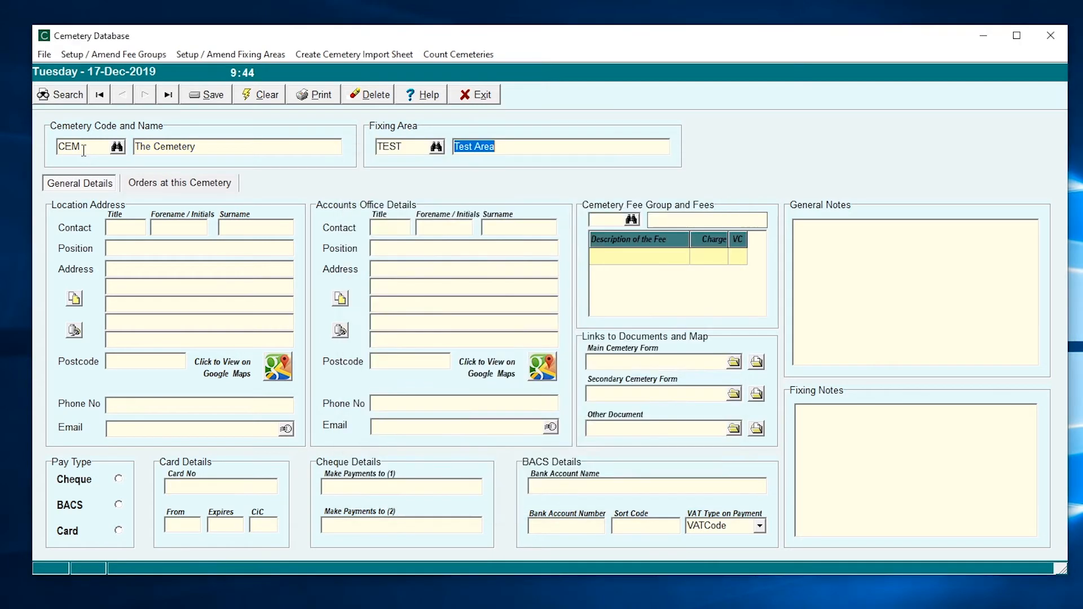
key("Tab")
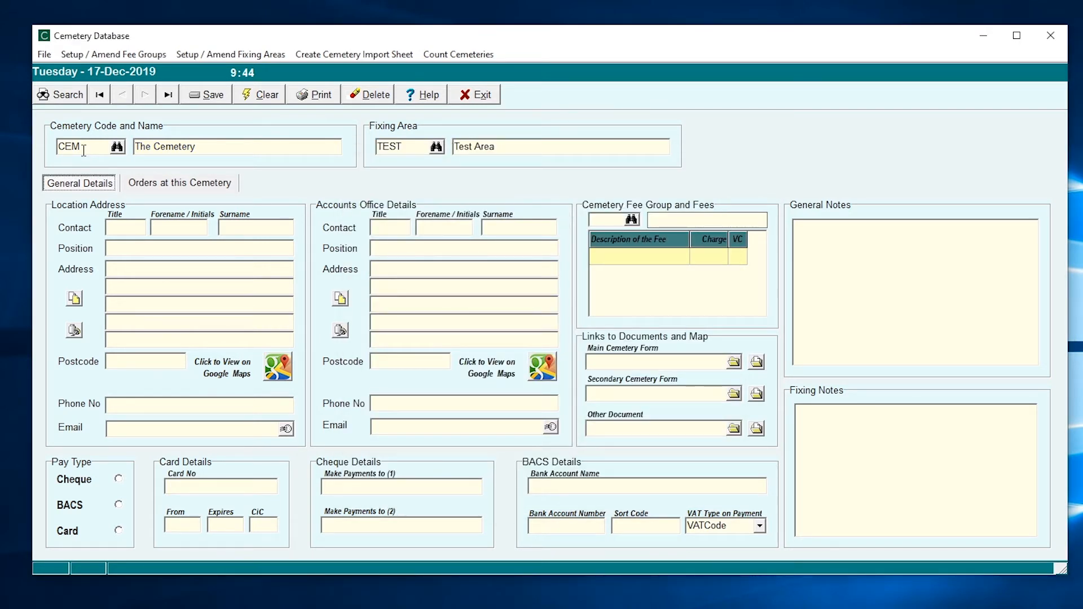
Enter the location contact's title Mr, initial and surname, with Vicar as the position
key("Tab")
type("Mr")
key("Tab")
type("D")
key("Tab")
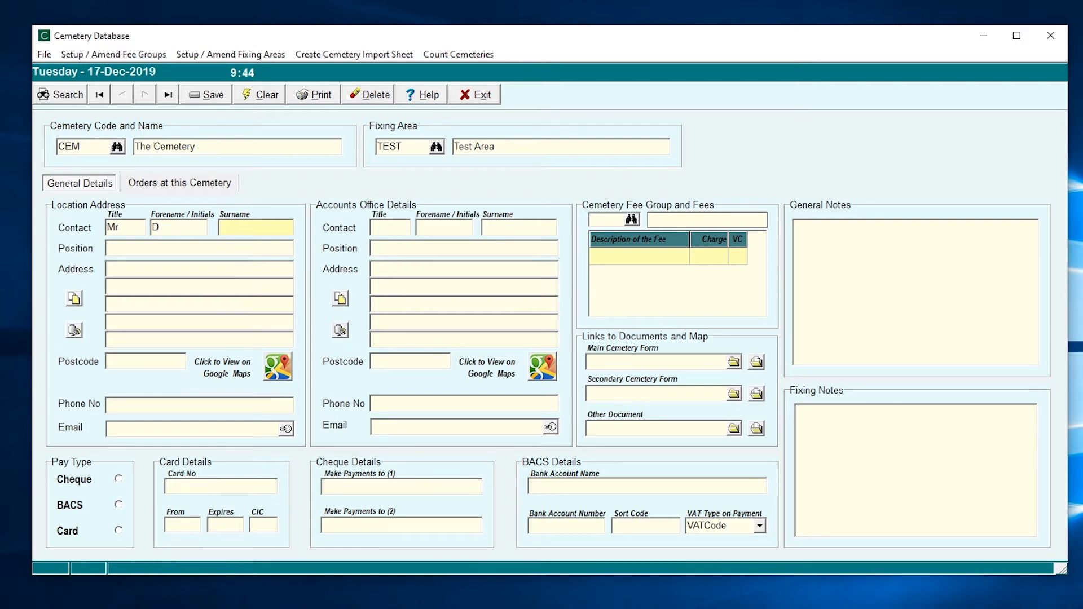
type("Vicar")
type("Vicar")
key("Tab")
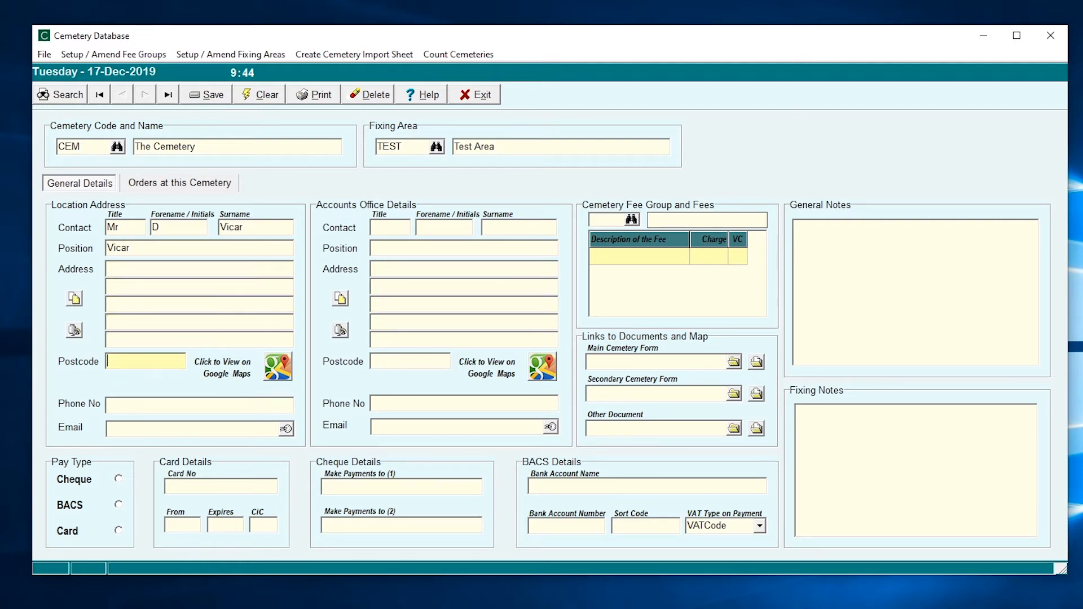
Enter the cemetery location's postcode and view it on Google Maps
type("TR11 3BN")
left_click(273, 377)
left_click(176, 430)
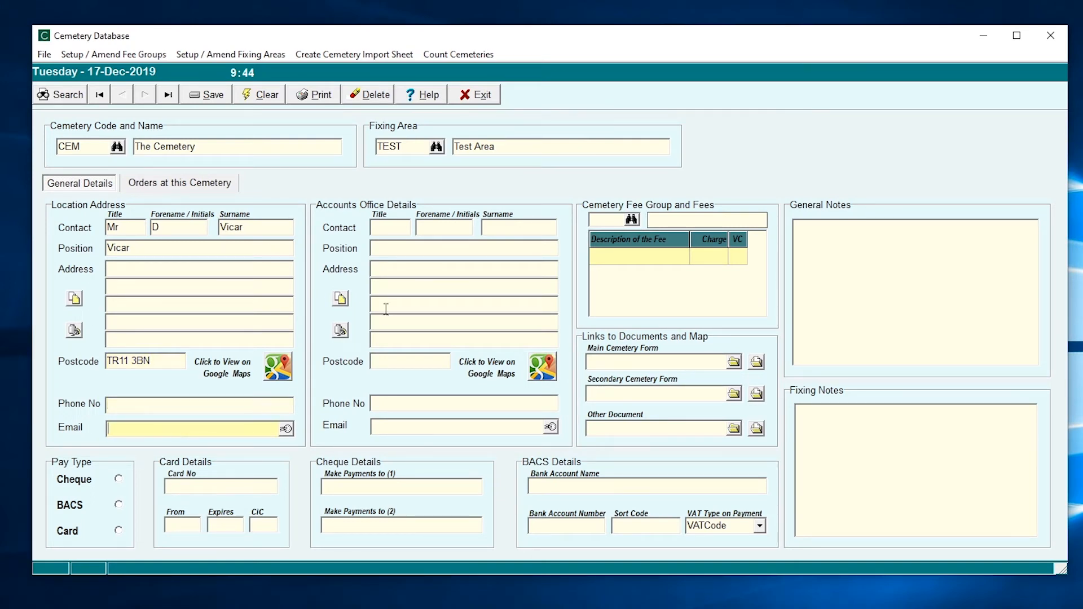
Copy the location details into the accounts office details and assign the TEST fee group to the cemetery
left_click(397, 228)
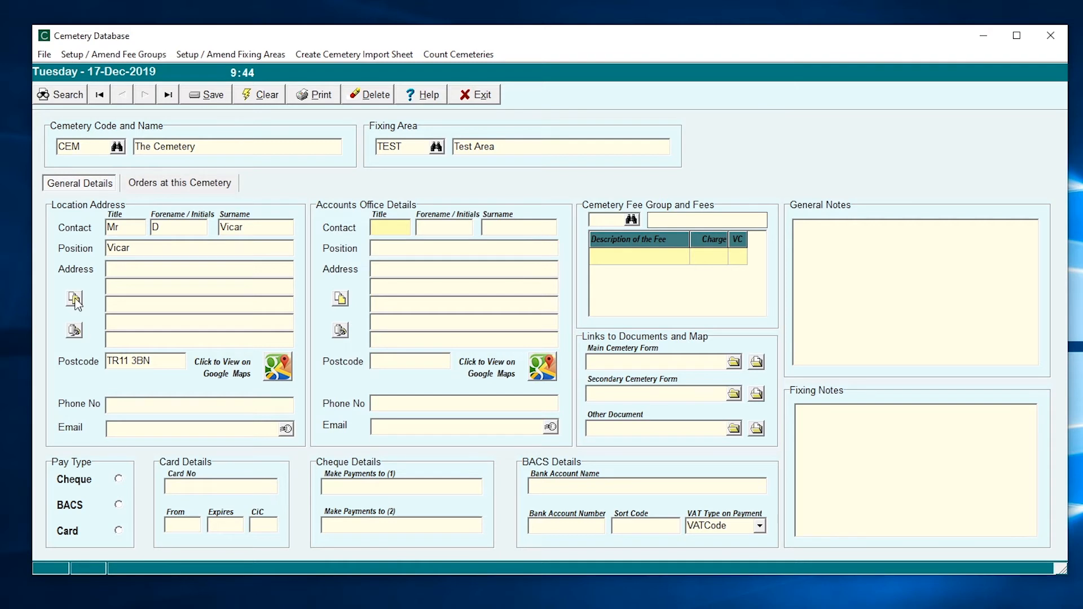
left_click(342, 332)
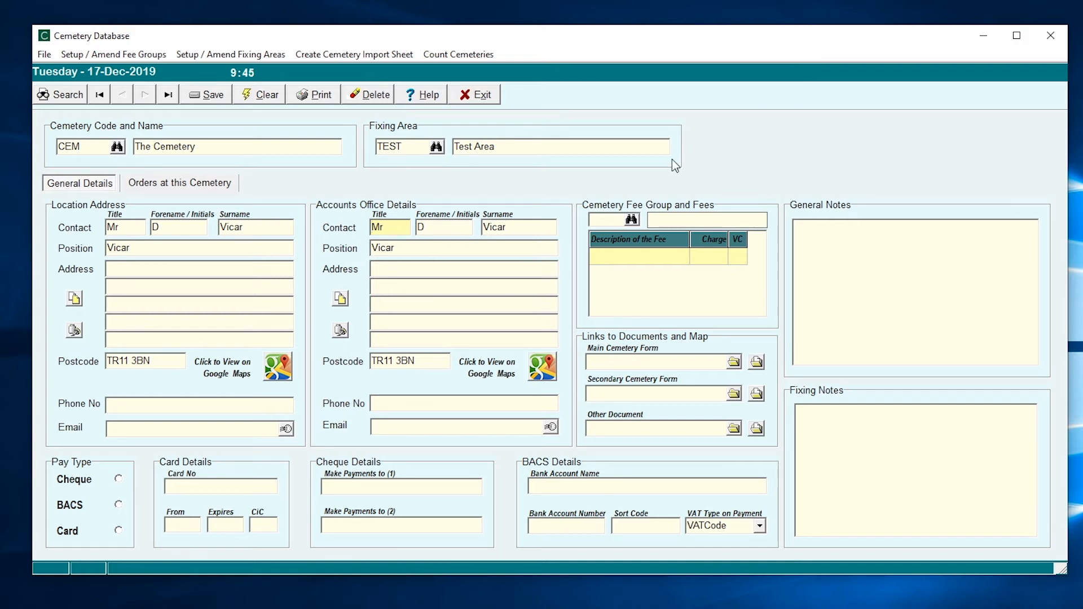
left_click(632, 220)
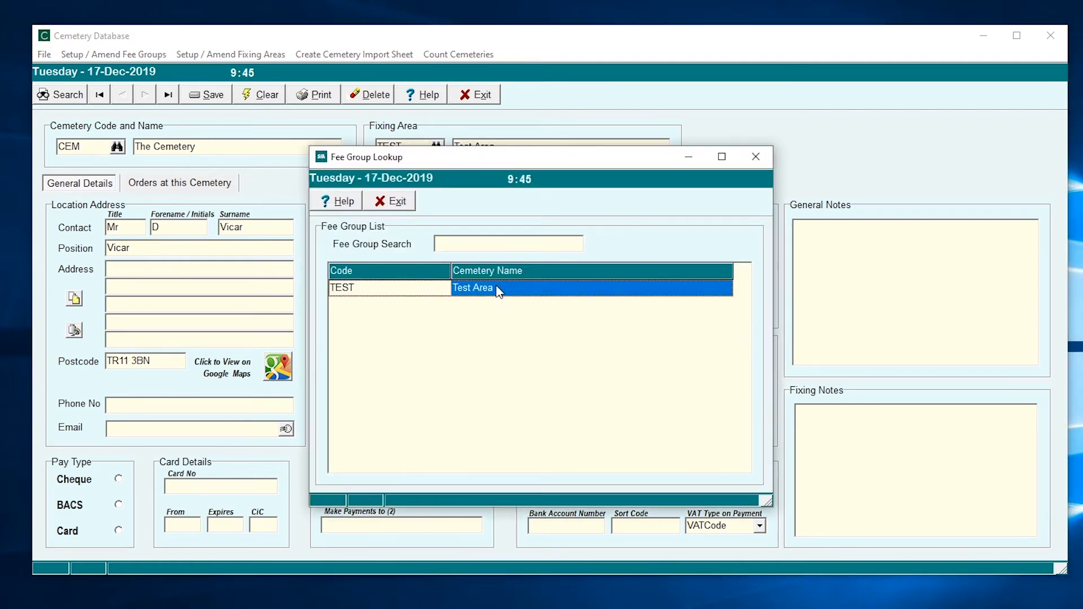
double_click(499, 289)
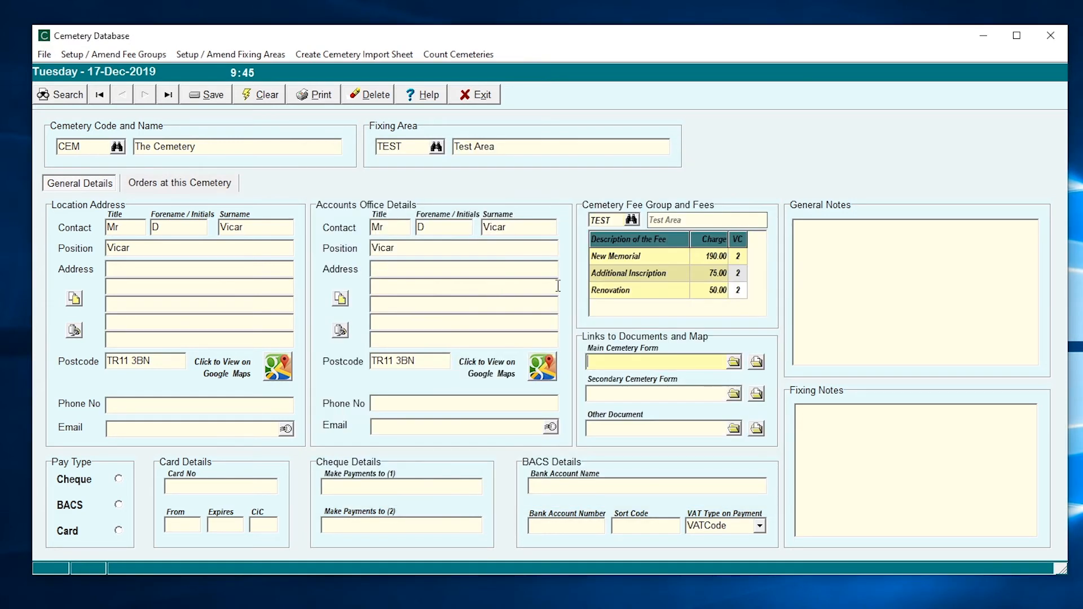
Link a PDF from TAS7-Projects\Development\Cemetery Forms on drive C as the main cemetery form and view it in Adobe Acrobat
left_click(734, 362)
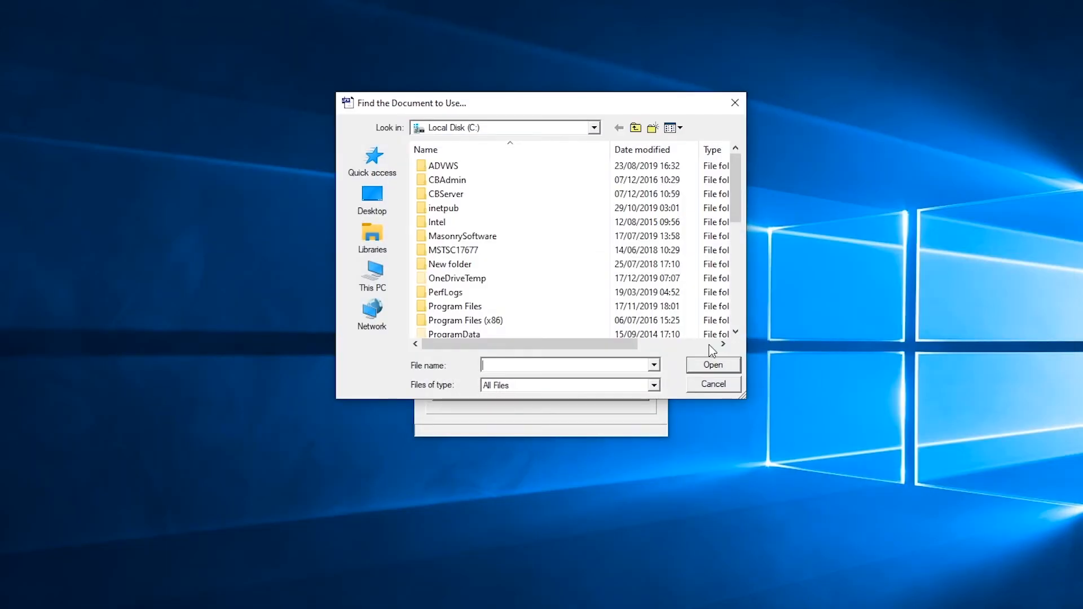
scroll(500, 285, "down", 3)
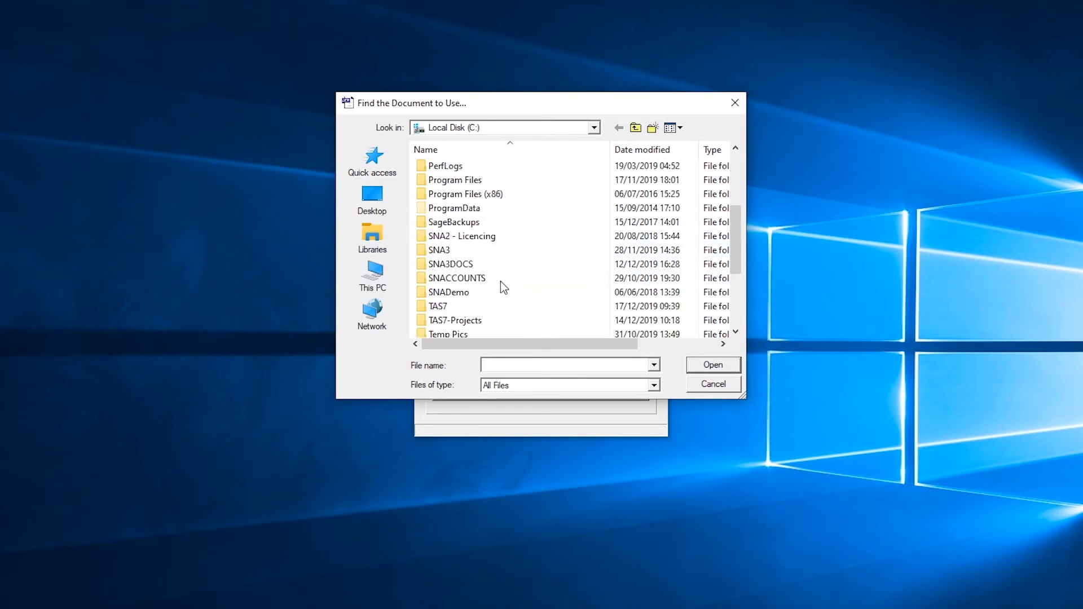
double_click(467, 322)
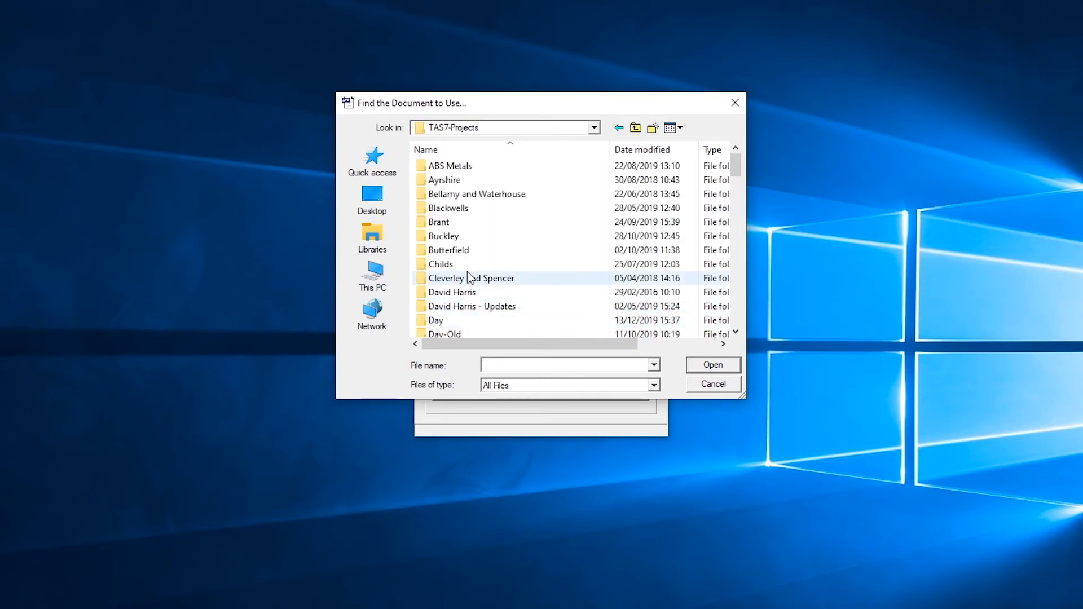
scroll(467, 272, "down", 3)
scroll(468, 274, "up", 1)
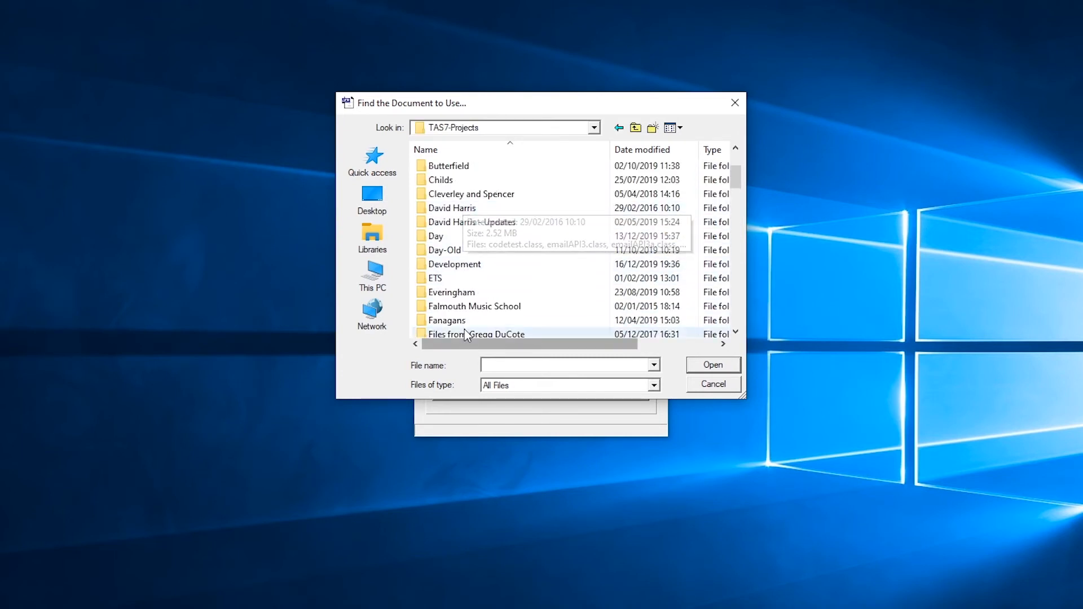
double_click(464, 270)
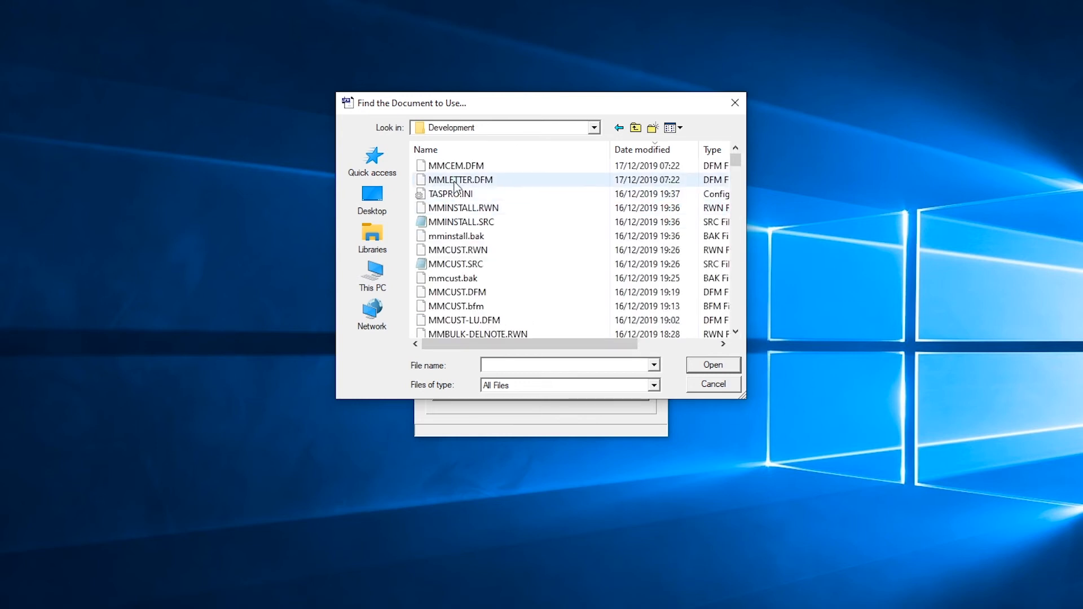
left_click(461, 150)
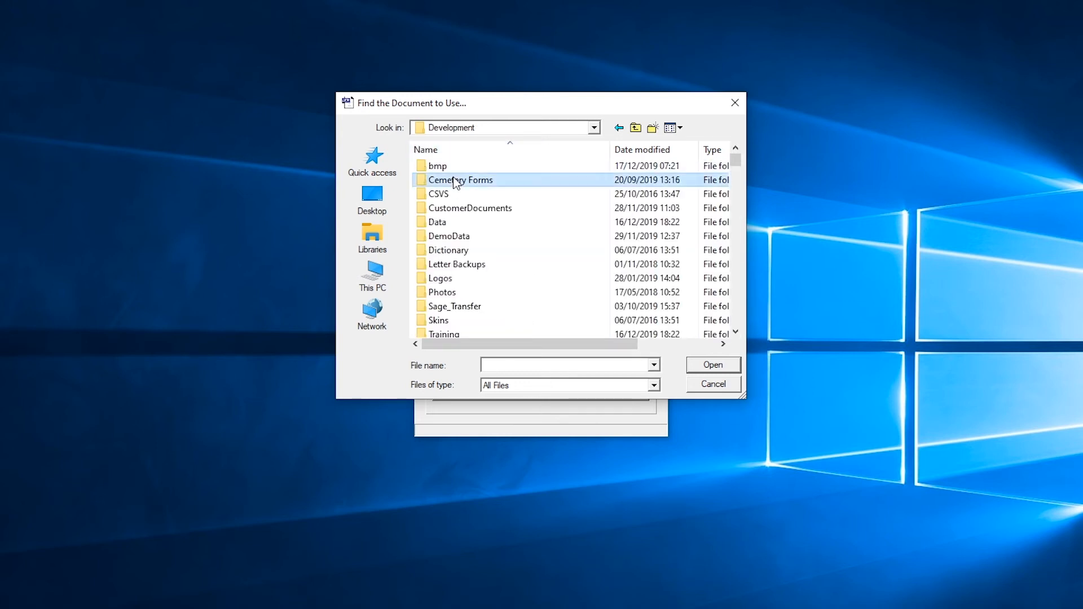
double_click(446, 179)
double_click(466, 181)
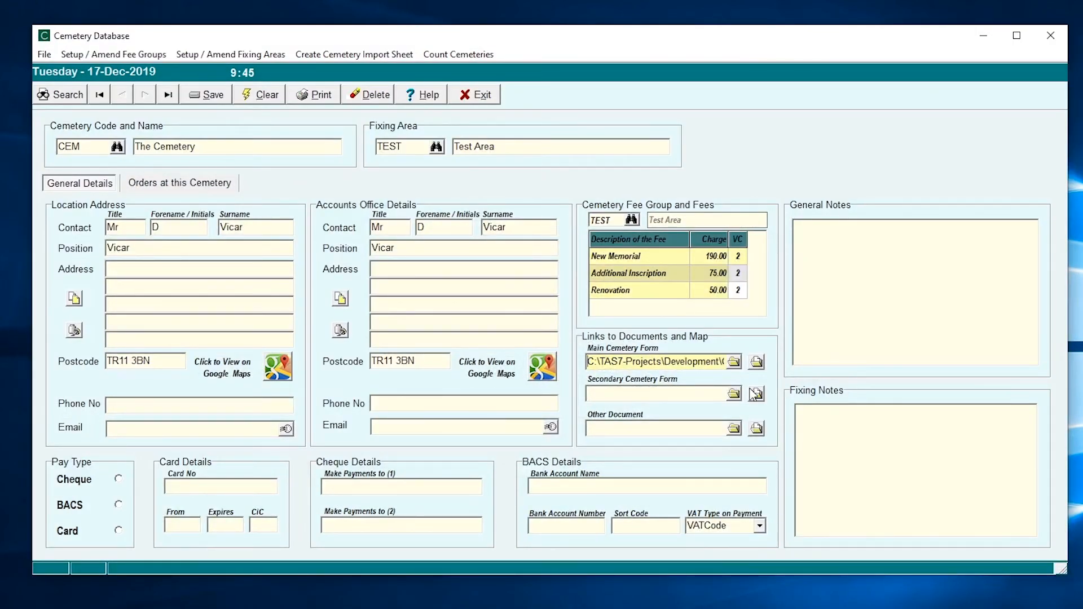
left_click(757, 364)
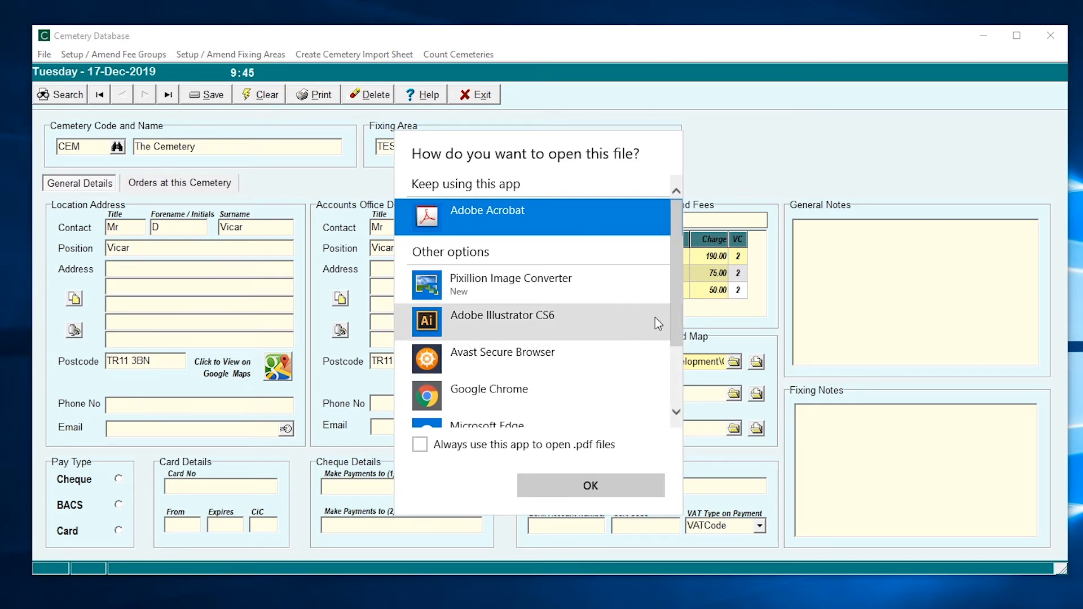
double_click(492, 208)
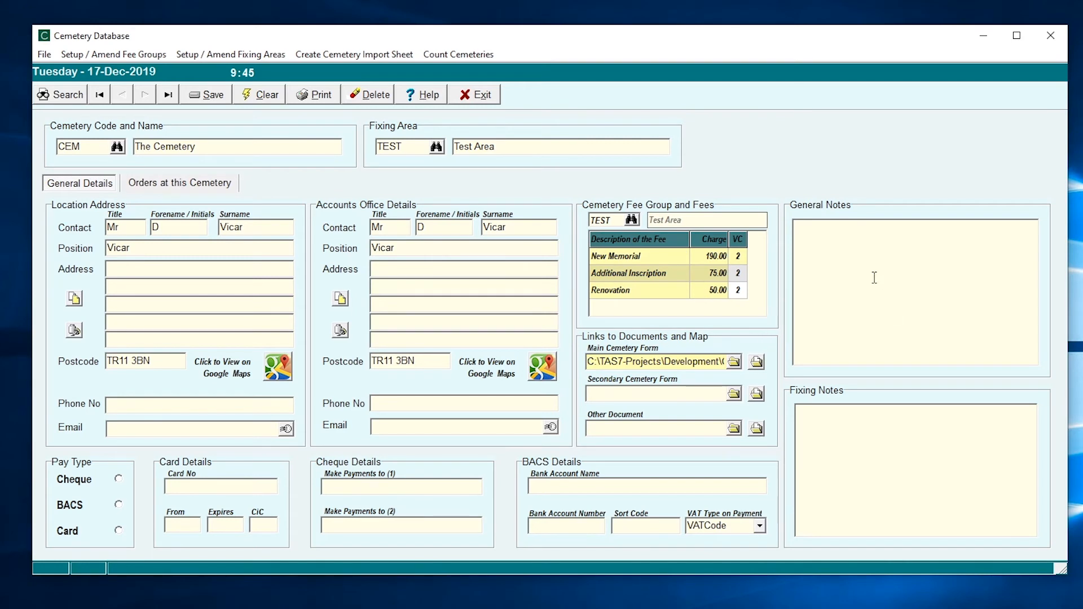
Add the general notes "Max height 2'6"" and, after a blank line, "No Coloured picture"
left_click(873, 277)
type("Max height 2'6\"")
key("Return")
key("Return")
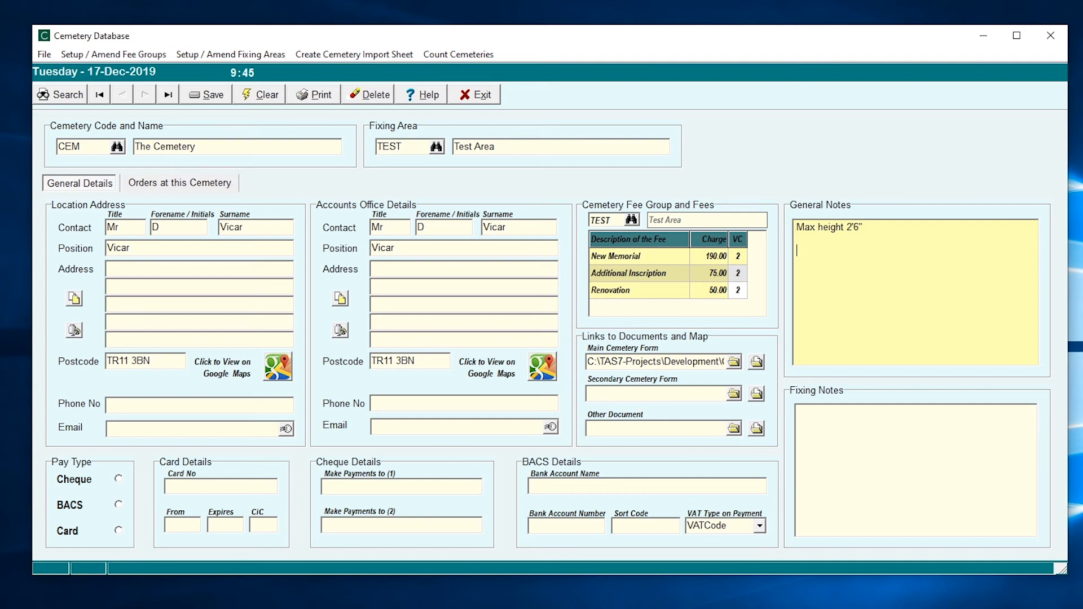
type("No Coloured picture")
key("Return")
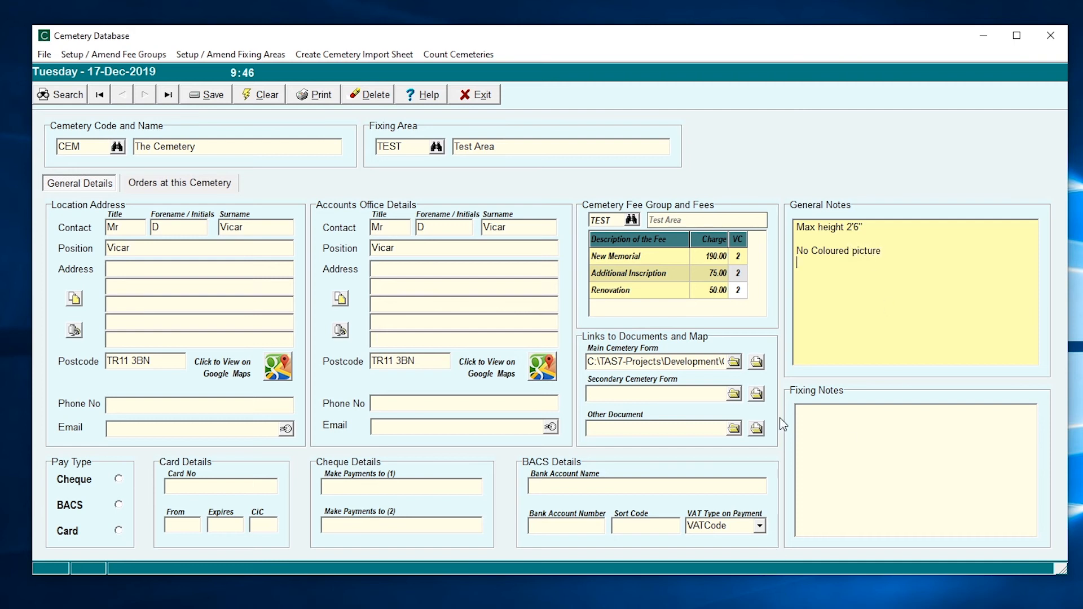
Add the fixing note "Narrow Access" to the cemetery
left_click(819, 416)
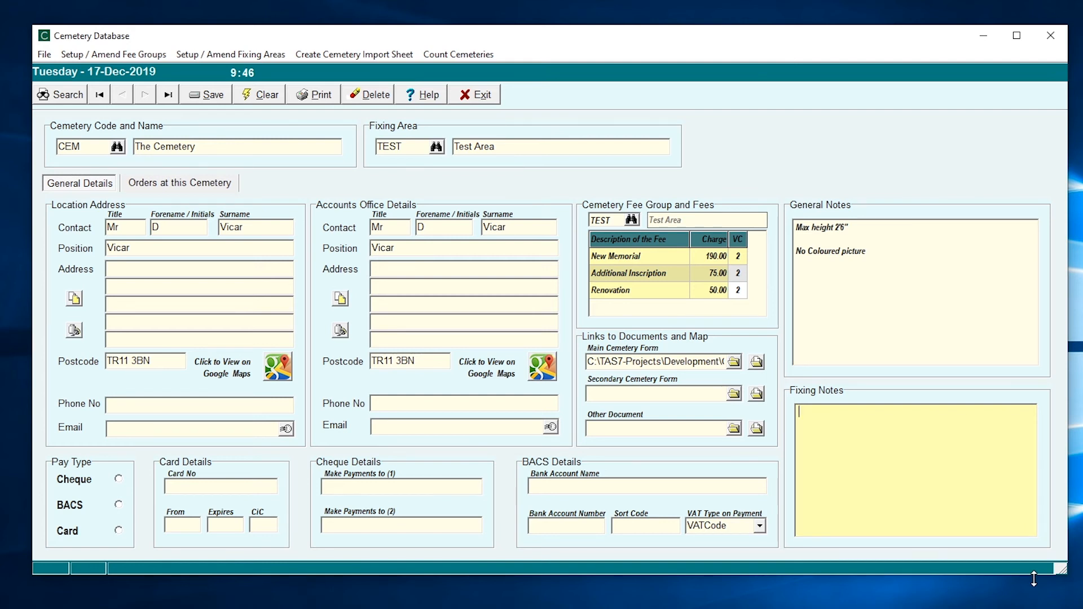
type("Narrow Access")
key("Return")
Set the VAT type on payment to Zero Rated and save the cemetery record
left_click(208, 101)
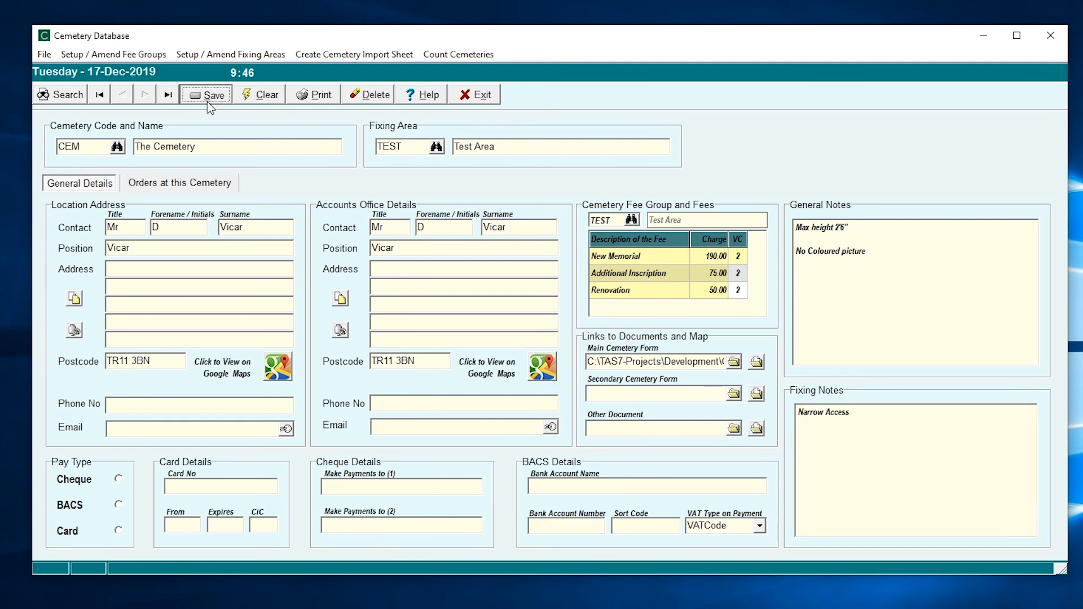
left_click(544, 361)
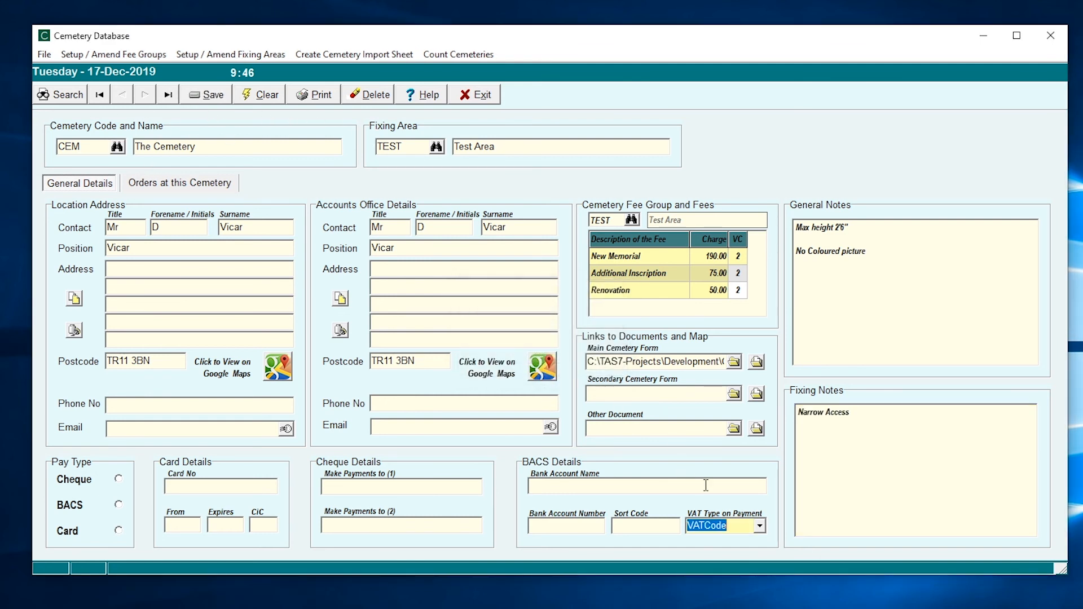
left_click(761, 527)
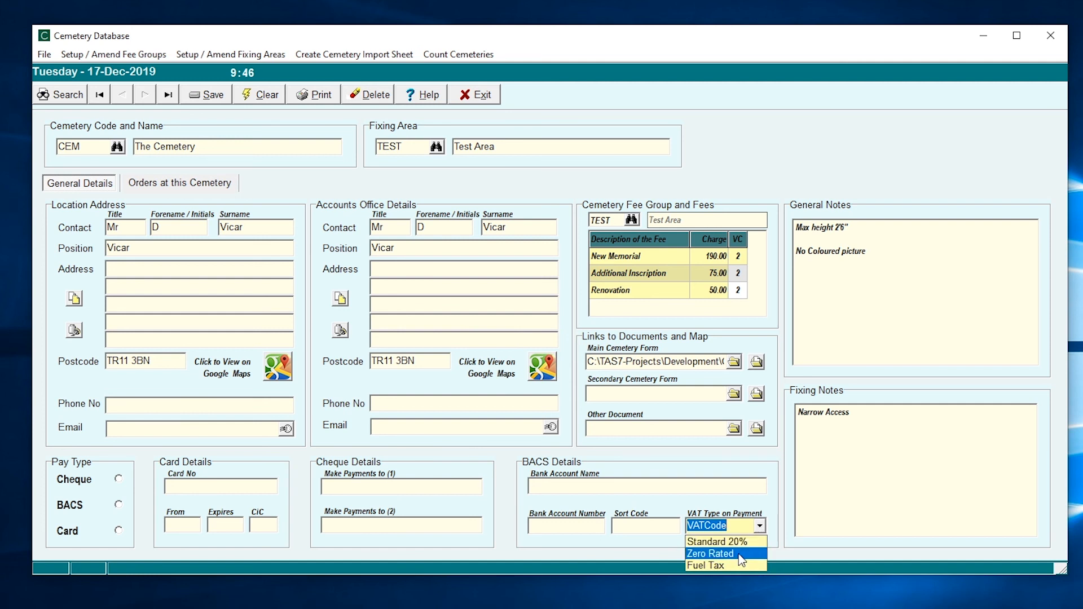
left_click(743, 561)
left_click(208, 98)
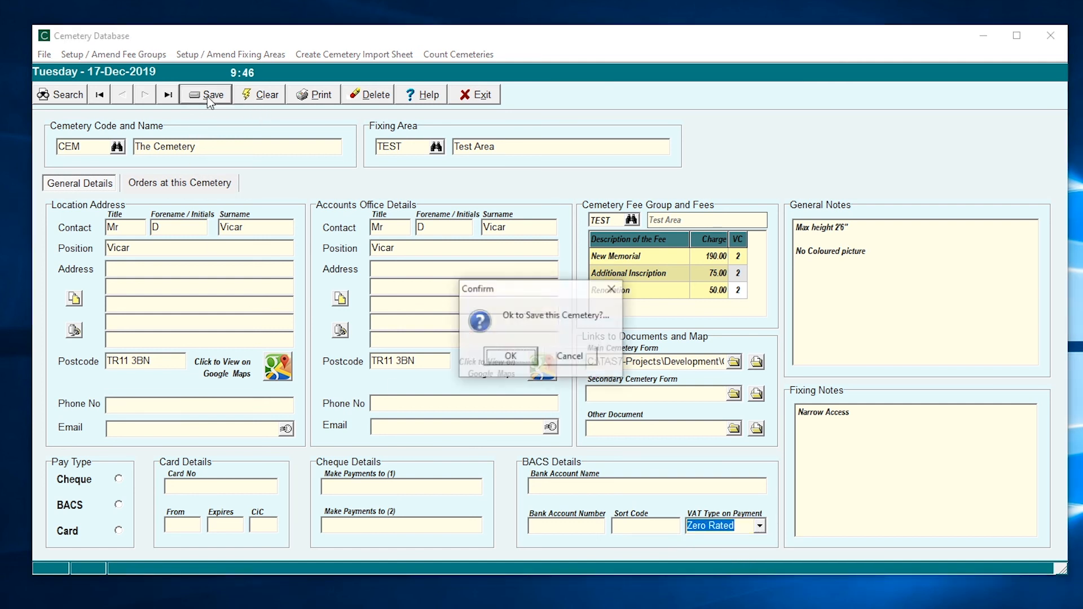
left_click(511, 357)
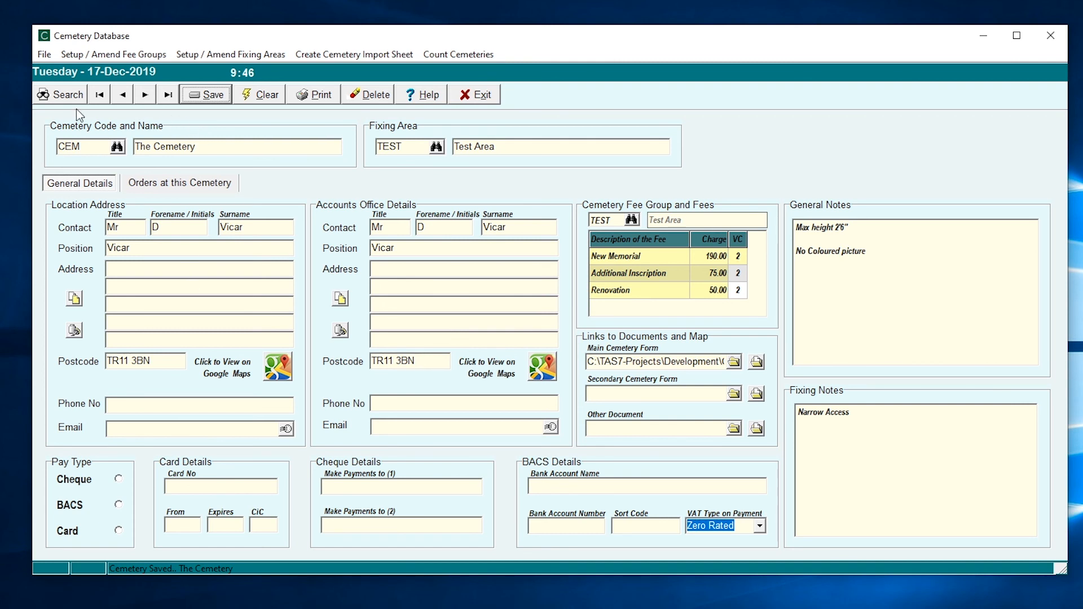
Produce the printable cemetery database report, review it and close it
left_click(317, 99)
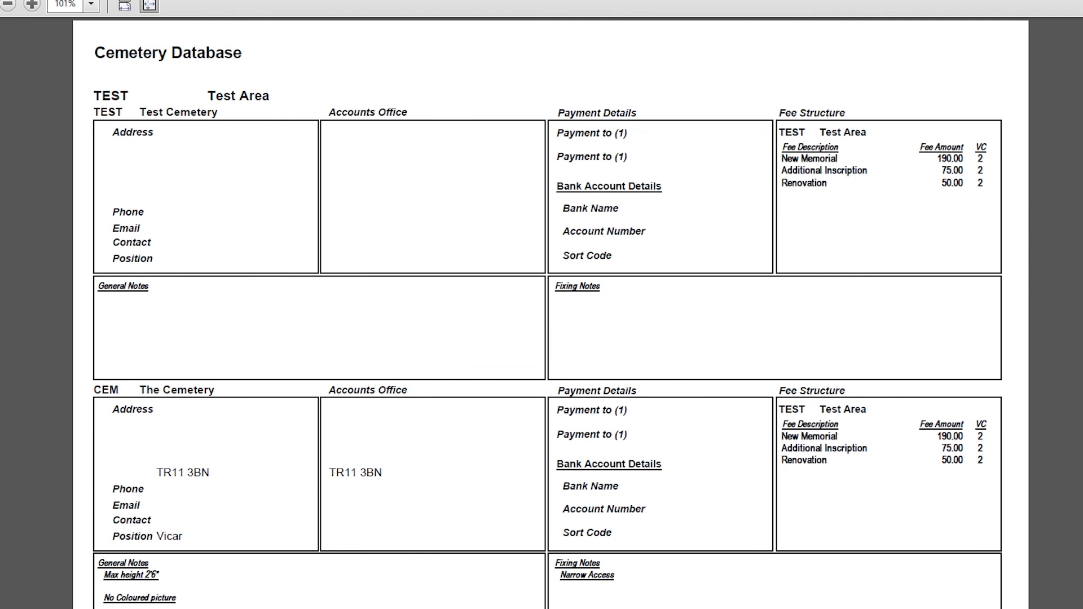
key("alt+F4")
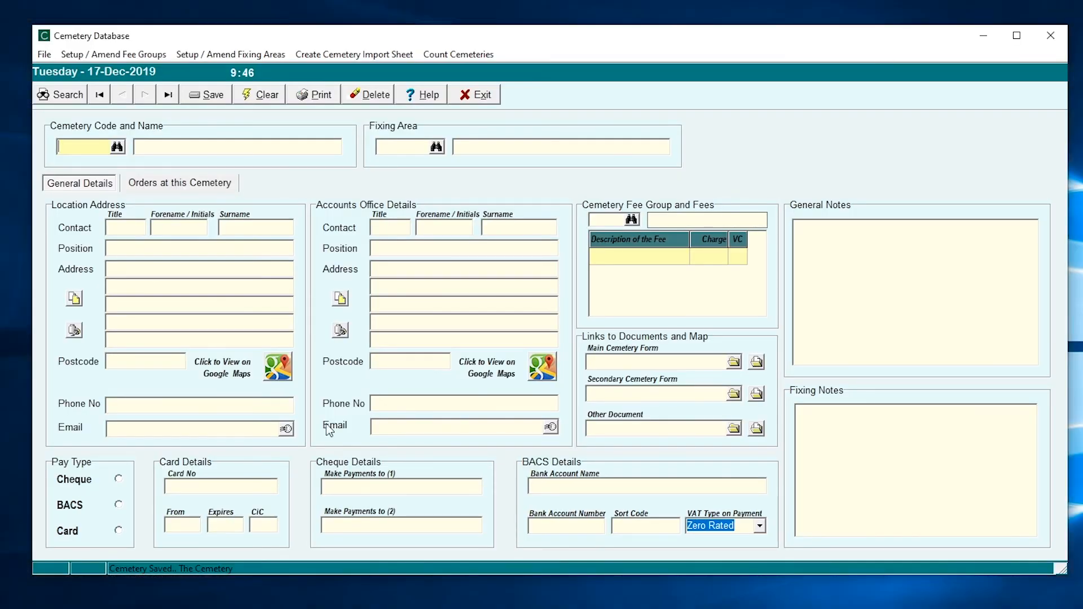